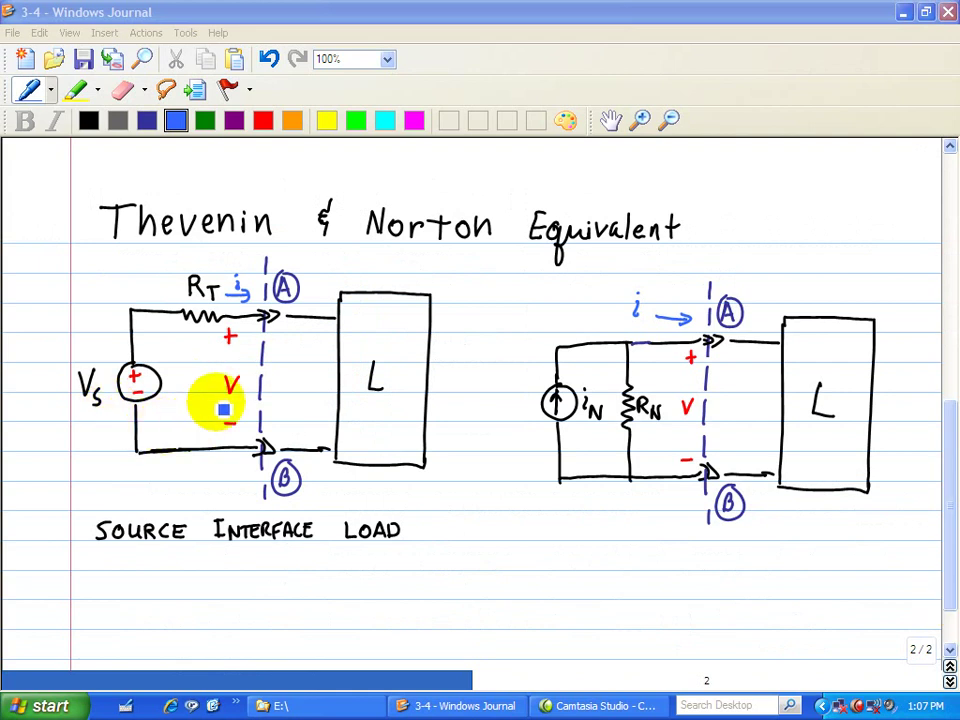
- Finish the 's' subscript of the Vs label on the Thevenin source
{"action": "left_click_drag", "start_coordinate": [104, 406], "coordinate": [109, 408]}
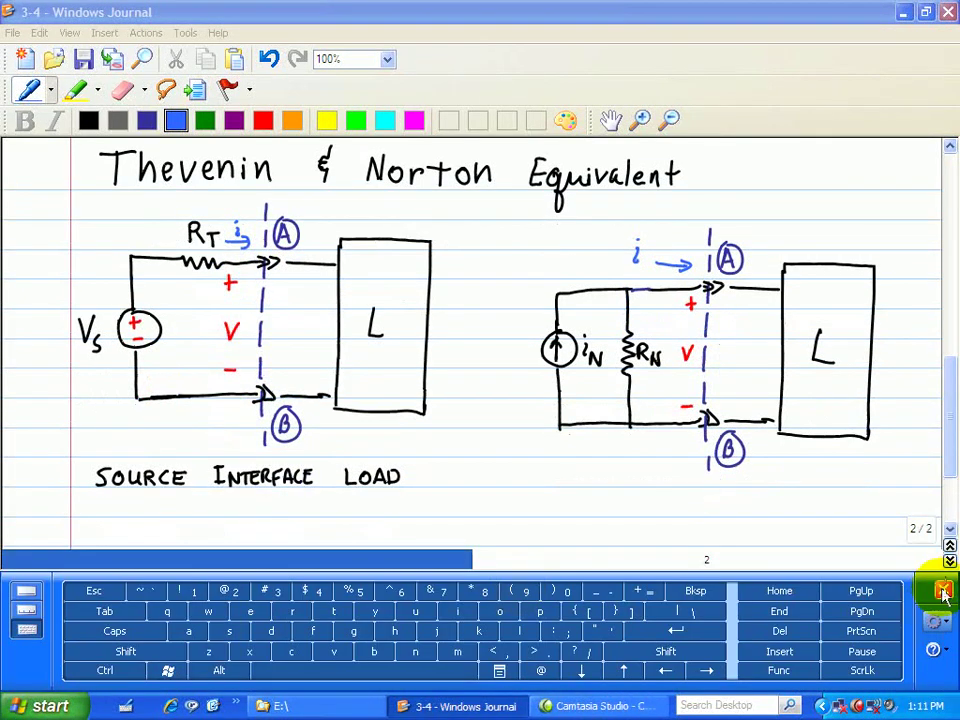
- Write a blue VT label directly beneath Vs on the Thevenin source
{"action": "left_click", "coordinate": [943, 590]}
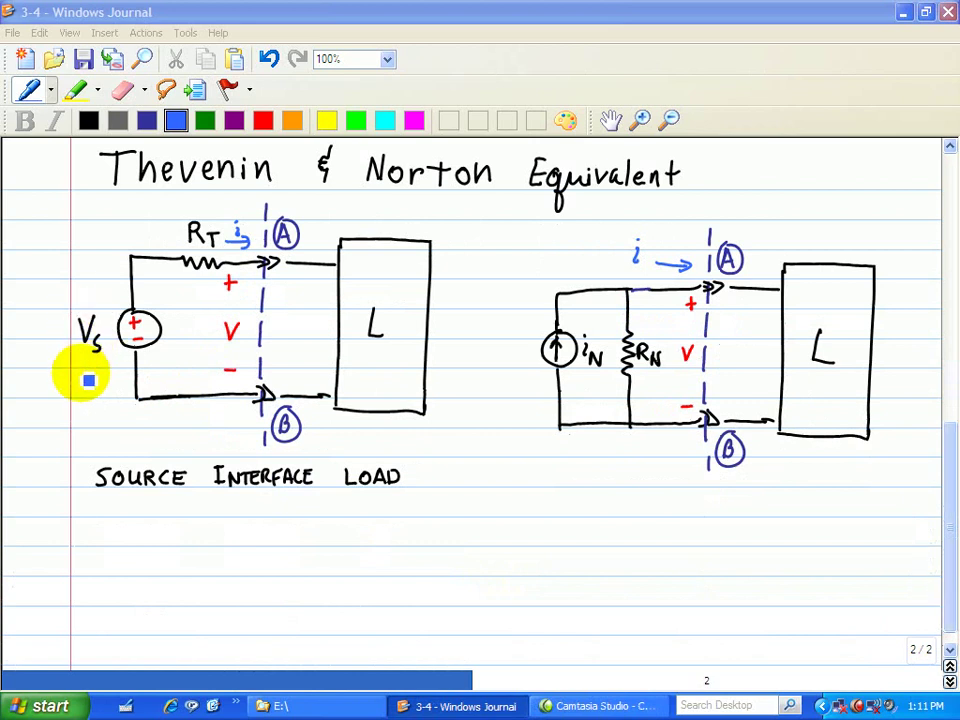
{"action": "mouse_move", "coordinate": [78, 362]}
{"action": "left_mouse_down"}
{"action": "mouse_move", "coordinate": [84, 378]}
{"action": "mouse_move", "coordinate": [100, 370]}
{"action": "mouse_move", "coordinate": [98, 386]}
{"action": "left_mouse_up"}
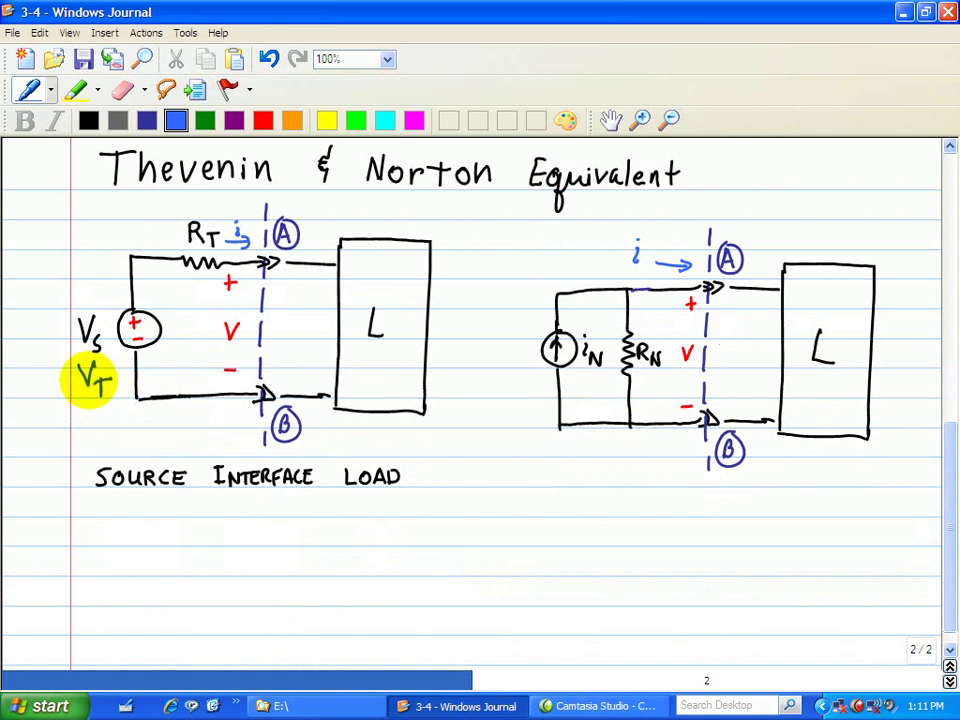
{"action": "left_click_drag", "start_coordinate": [92, 381], "coordinate": [100, 373]}
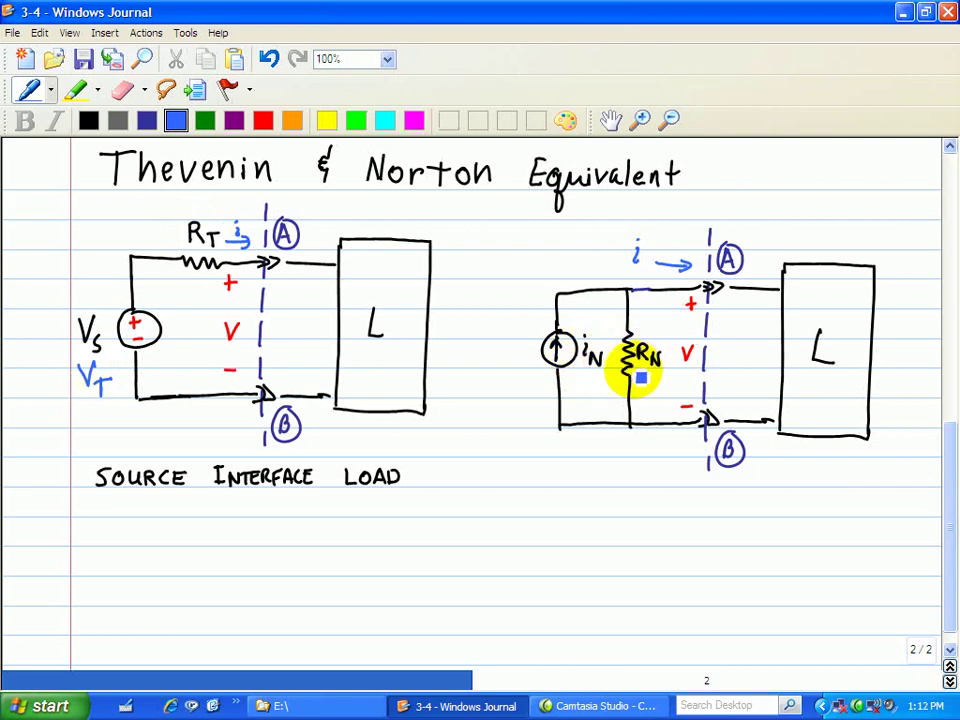
{"action": "left_click", "coordinate": [128, 705]}
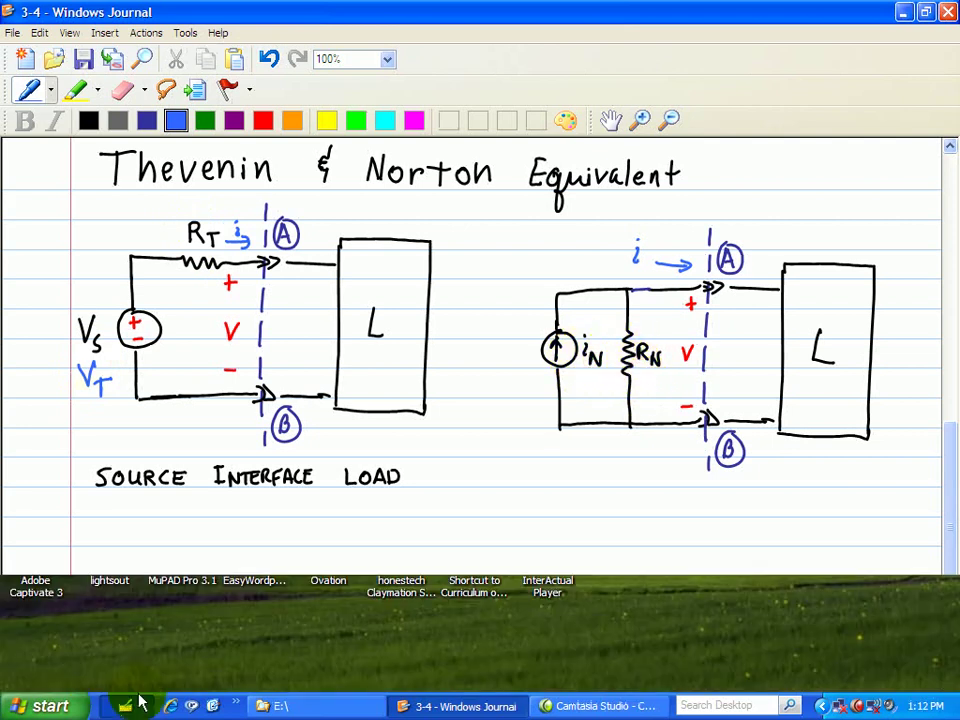
{"action": "left_click", "coordinate": [768, 670]}
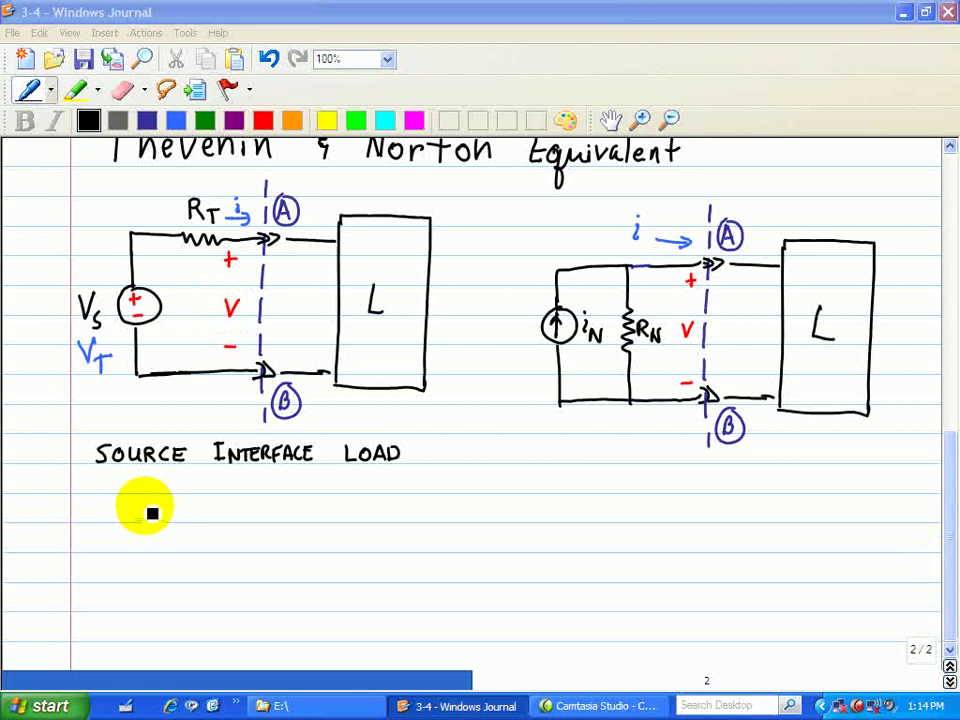
- Handwrite V = Vs + i RT beneath the SOURCE INTERFACE LOAD labels
{"action": "mouse_move", "coordinate": [142, 503]}
{"action": "left_mouse_down"}
{"action": "mouse_move", "coordinate": [145, 511]}
{"action": "mouse_move", "coordinate": [161, 502]}
{"action": "left_mouse_up"}
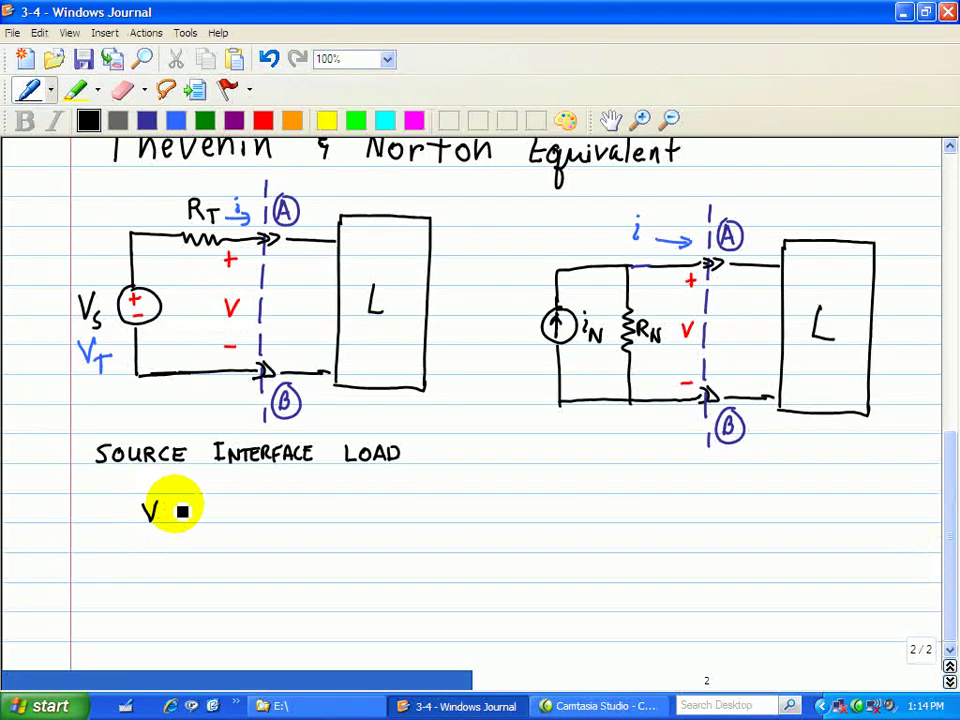
{"action": "mouse_move", "coordinate": [191, 495]}
{"action": "left_mouse_down"}
{"action": "mouse_move", "coordinate": [206, 496]}
{"action": "mouse_move", "coordinate": [214, 509]}
{"action": "mouse_move", "coordinate": [206, 519]}
{"action": "left_mouse_up"}
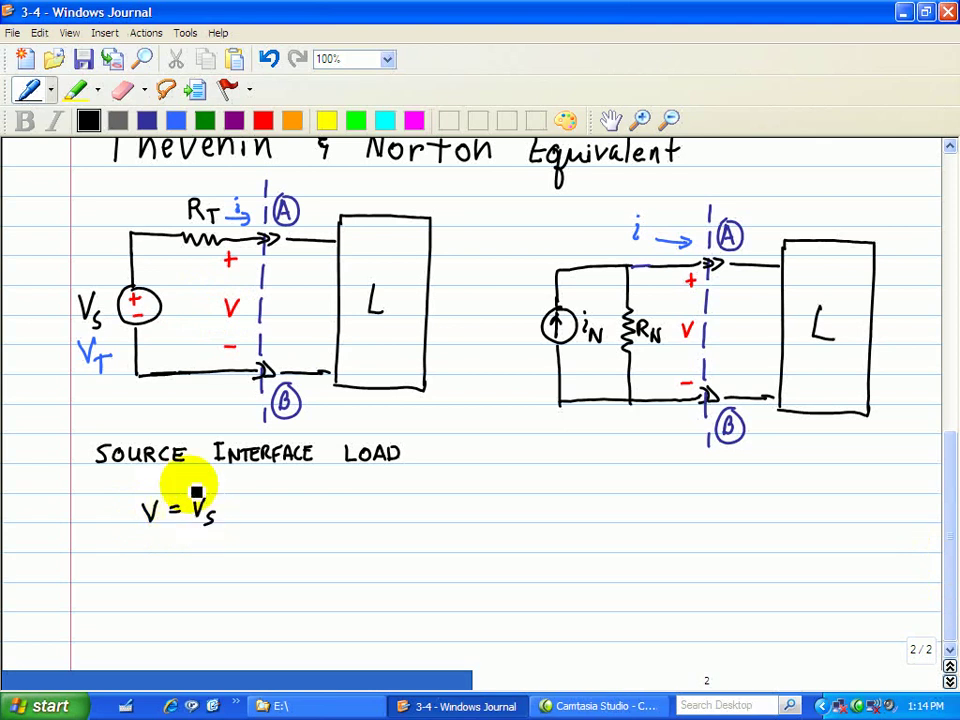
{"action": "left_click_drag", "start_coordinate": [226, 508], "coordinate": [244, 507]}
{"action": "mouse_move", "coordinate": [235, 498]}
{"action": "left_mouse_down"}
{"action": "mouse_move", "coordinate": [268, 519]}
{"action": "mouse_move", "coordinate": [262, 499]}
{"action": "mouse_move", "coordinate": [308, 507]}
{"action": "left_mouse_up"}
{"action": "left_click", "coordinate": [263, 492]}
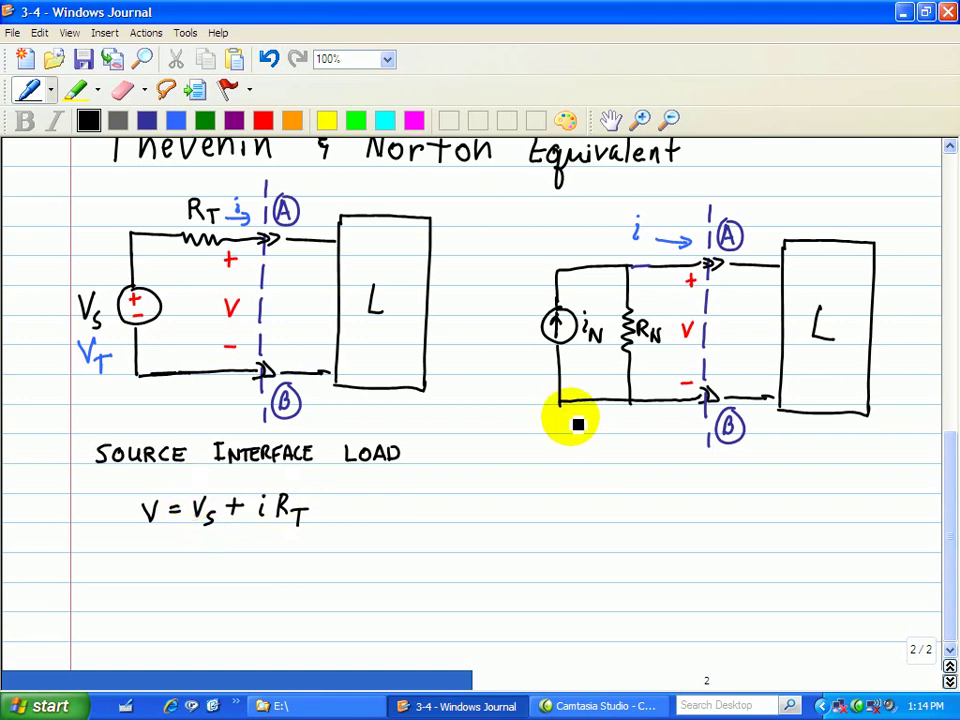
- Write i = iN − V/RN ⇒ V = beneath the Norton circuit
{"action": "left_click_drag", "start_coordinate": [554, 502], "coordinate": [552, 516]}
{"action": "left_click", "coordinate": [554, 496]}
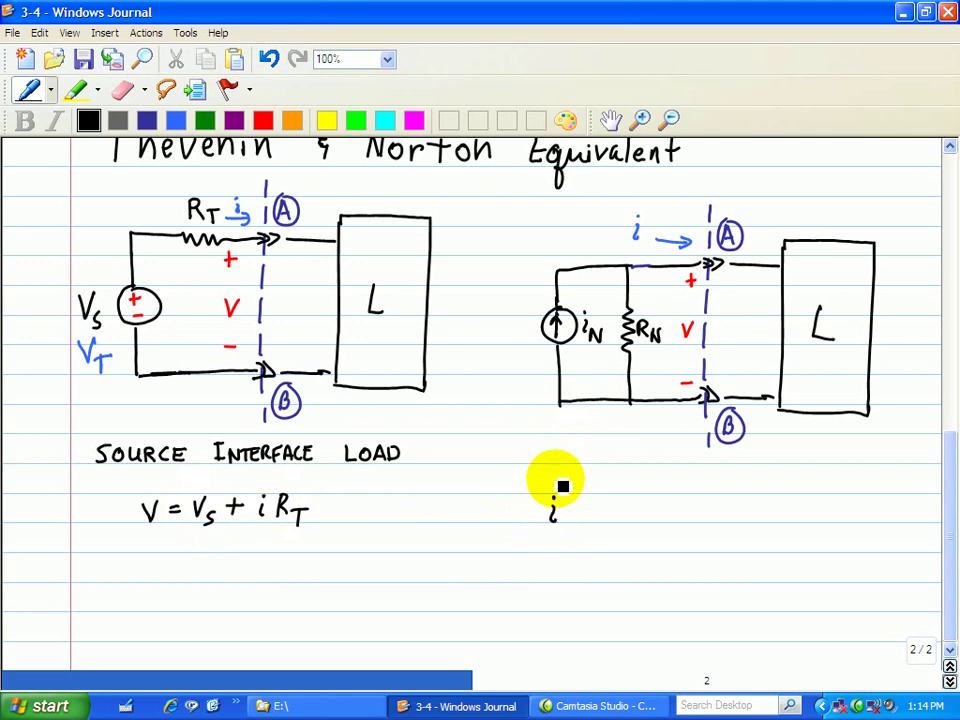
{"action": "left_click_drag", "start_coordinate": [574, 506], "coordinate": [587, 505]}
{"action": "left_click_drag", "start_coordinate": [574, 514], "coordinate": [588, 513]}
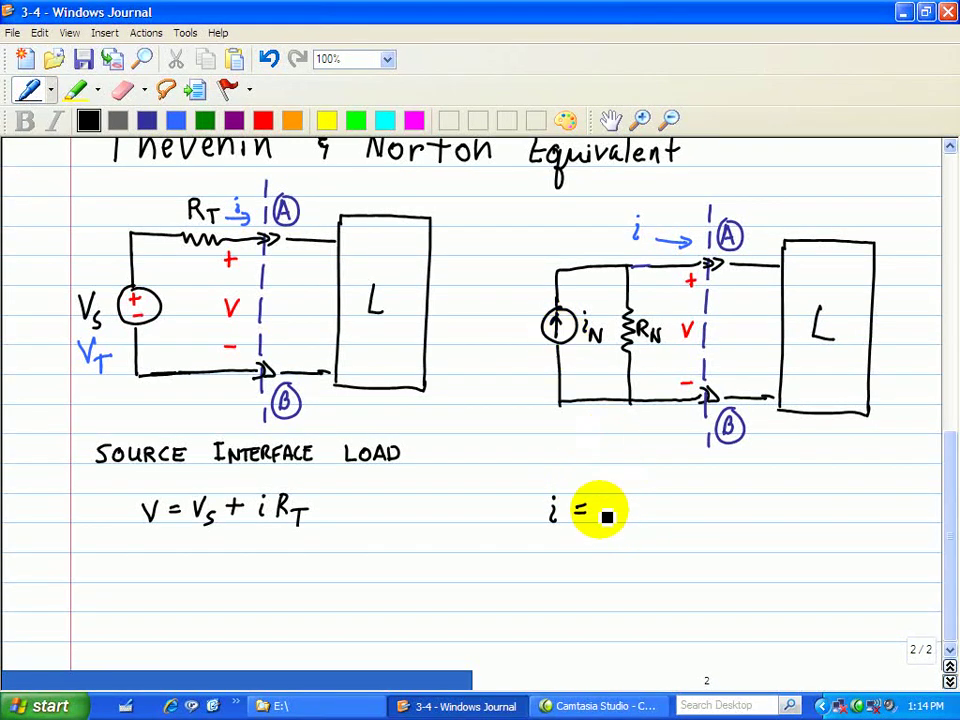
{"action": "mouse_move", "coordinate": [606, 505]}
{"action": "left_mouse_down"}
{"action": "mouse_move", "coordinate": [609, 518]}
{"action": "mouse_move", "coordinate": [626, 508]}
{"action": "left_mouse_up"}
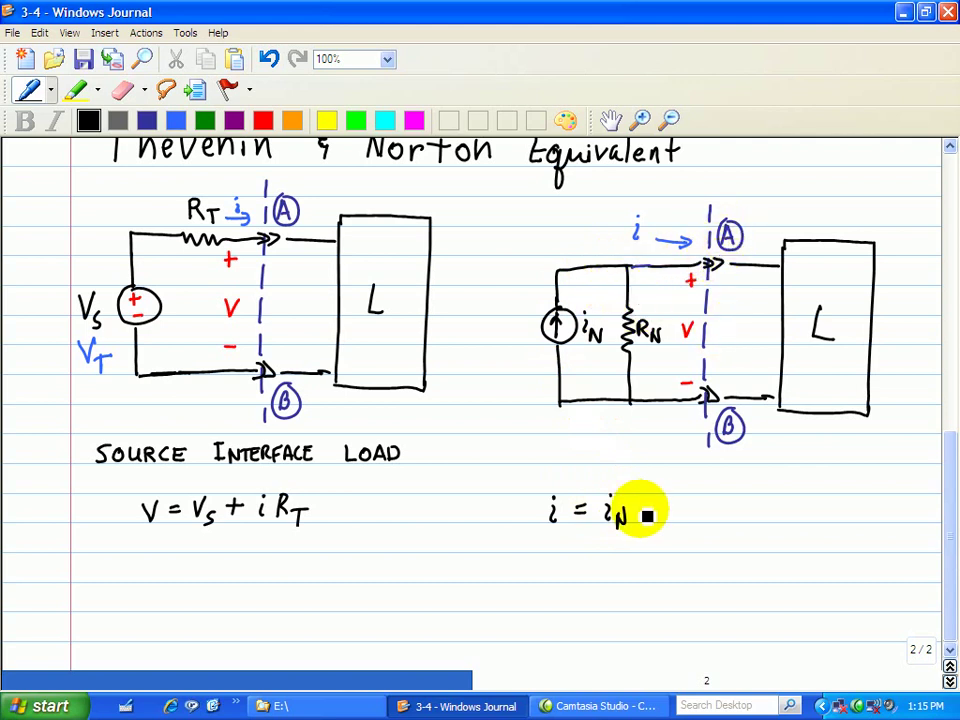
{"action": "mouse_move", "coordinate": [637, 511]}
{"action": "left_mouse_down"}
{"action": "mouse_move", "coordinate": [673, 517]}
{"action": "mouse_move", "coordinate": [684, 492]}
{"action": "mouse_move", "coordinate": [666, 536]}
{"action": "mouse_move", "coordinate": [686, 540]}
{"action": "mouse_move", "coordinate": [733, 507]}
{"action": "left_mouse_up"}
{"action": "mouse_move", "coordinate": [714, 515]}
{"action": "left_mouse_down"}
{"action": "mouse_move", "coordinate": [755, 519]}
{"action": "mouse_move", "coordinate": [770, 503]}
{"action": "left_mouse_up"}
{"action": "mouse_move", "coordinate": [772, 512]}
{"action": "left_mouse_down"}
{"action": "mouse_move", "coordinate": [815, 524]}
{"action": "mouse_move", "coordinate": [810, 508]}
{"action": "mouse_move", "coordinate": [856, 518]}
{"action": "left_mouse_up"}
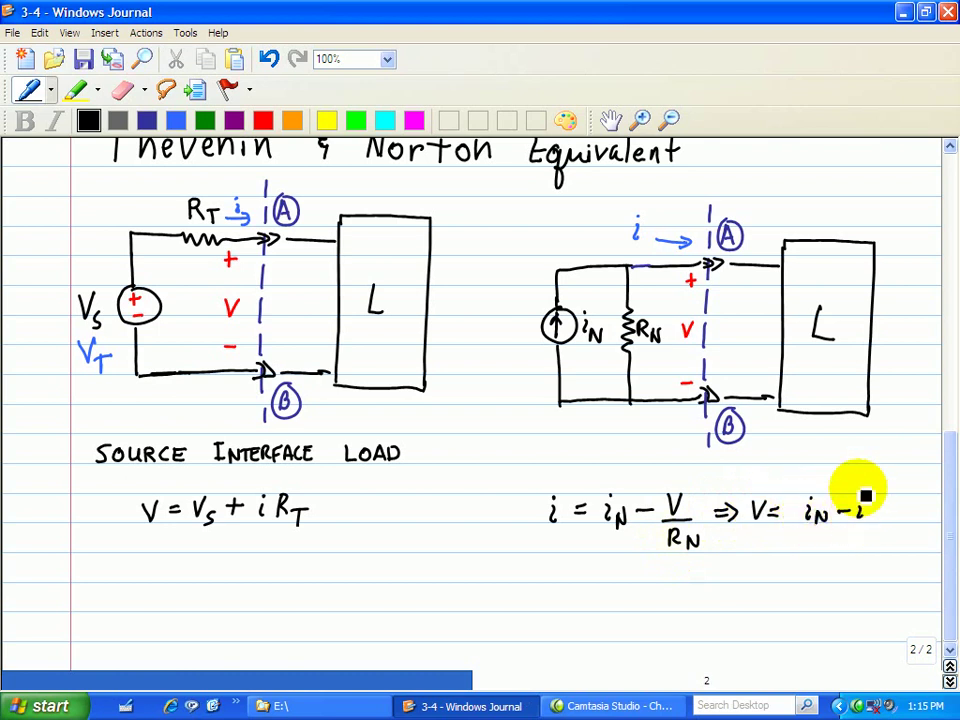
- Complete V = (iN − i)RN, expand to V = iN RN − i RN, and copy it left
{"action": "mouse_move", "coordinate": [796, 492]}
{"action": "left_mouse_down"}
{"action": "mouse_move", "coordinate": [788, 498]}
{"action": "mouse_move", "coordinate": [795, 522]}
{"action": "left_mouse_up"}
{"action": "mouse_move", "coordinate": [878, 493]}
{"action": "left_mouse_down"}
{"action": "mouse_move", "coordinate": [883, 527]}
{"action": "mouse_move", "coordinate": [918, 520]}
{"action": "left_mouse_up"}
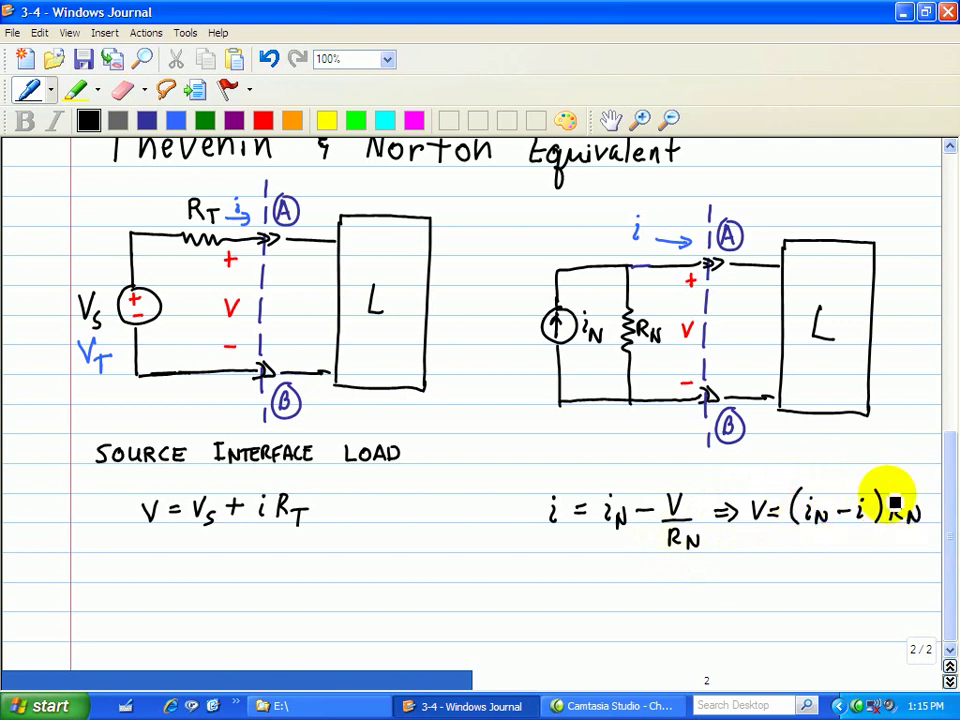
{"action": "left_click_drag", "start_coordinate": [764, 537], "coordinate": [775, 537]}
{"action": "mouse_move", "coordinate": [764, 544]}
{"action": "left_mouse_down"}
{"action": "mouse_move", "coordinate": [800, 548]}
{"action": "mouse_move", "coordinate": [799, 539]}
{"action": "mouse_move", "coordinate": [798, 552]}
{"action": "mouse_move", "coordinate": [816, 540]}
{"action": "mouse_move", "coordinate": [806, 544]}
{"action": "mouse_move", "coordinate": [831, 550]}
{"action": "mouse_move", "coordinate": [903, 537]}
{"action": "left_mouse_up"}
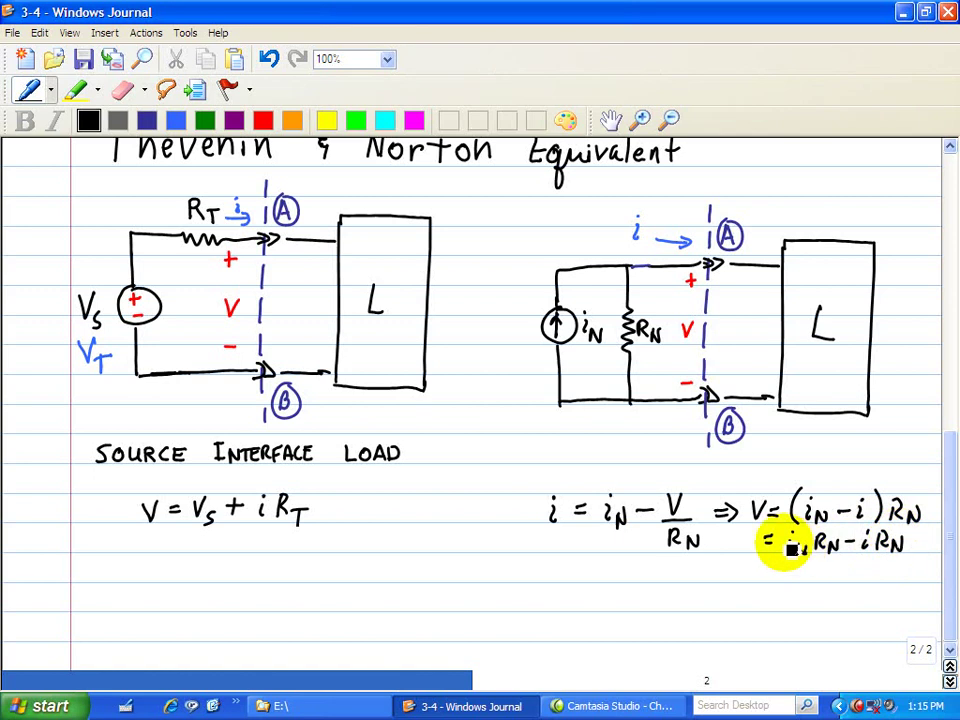
{"action": "left_click_drag", "start_coordinate": [746, 533], "coordinate": [760, 533]}
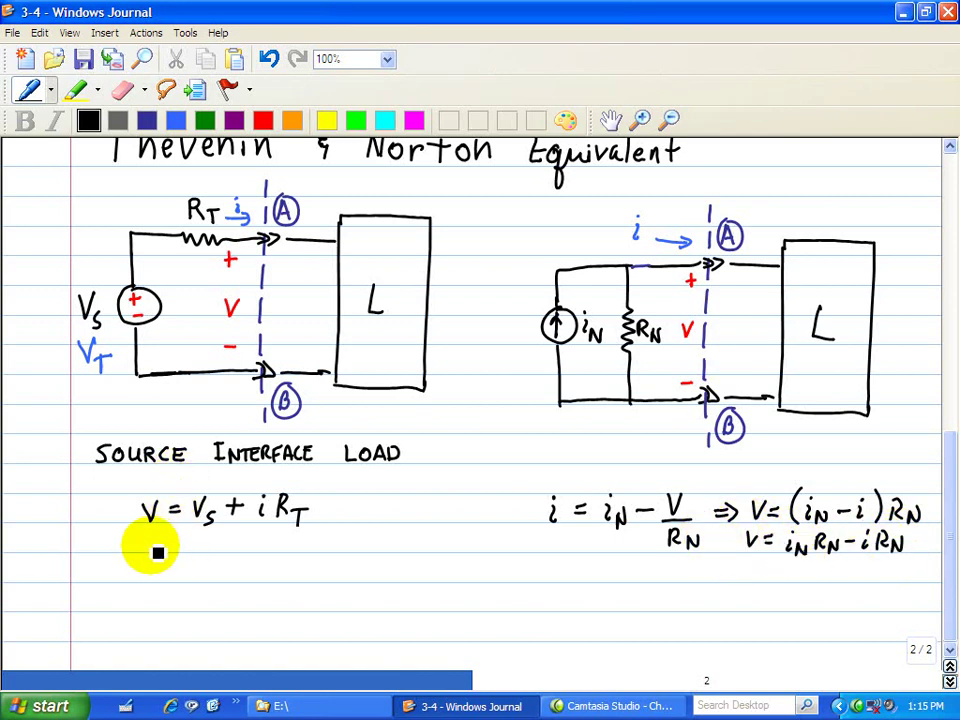
{"action": "mouse_move", "coordinate": [146, 533]}
{"action": "left_mouse_down"}
{"action": "mouse_move", "coordinate": [198, 549]}
{"action": "mouse_move", "coordinate": [190, 541]}
{"action": "mouse_move", "coordinate": [223, 541]}
{"action": "mouse_move", "coordinate": [225, 550]}
{"action": "mouse_move", "coordinate": [231, 541]}
{"action": "mouse_move", "coordinate": [235, 549]}
{"action": "mouse_move", "coordinate": [295, 537]}
{"action": "mouse_move", "coordinate": [287, 537]}
{"action": "mouse_move", "coordinate": [317, 544]}
{"action": "left_mouse_up"}
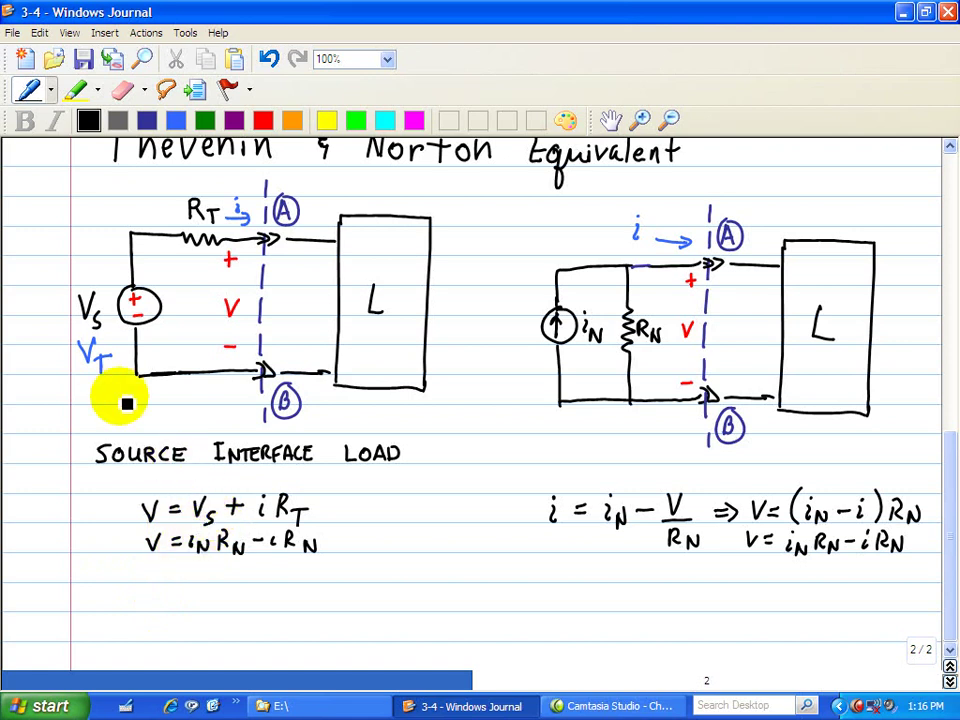
- Write VT = iN RN ⇒ RT = RN below the equations
{"action": "mouse_move", "coordinate": [141, 589]}
{"action": "left_mouse_down"}
{"action": "mouse_move", "coordinate": [161, 589]}
{"action": "mouse_move", "coordinate": [172, 608]}
{"action": "mouse_move", "coordinate": [175, 592]}
{"action": "left_mouse_up"}
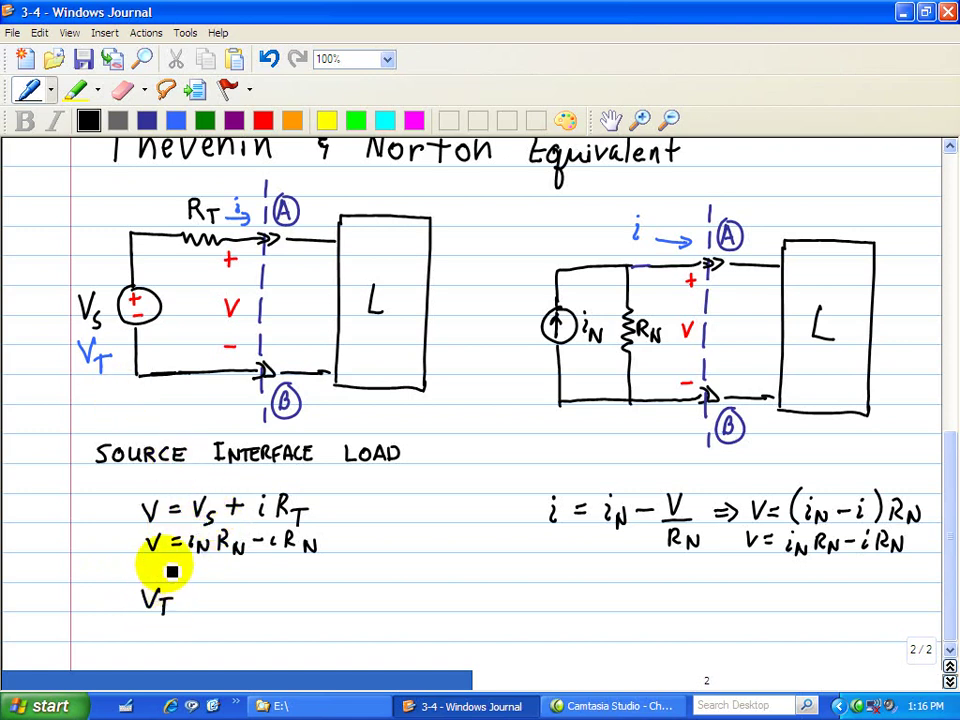
{"action": "mouse_move", "coordinate": [205, 479]}
{"action": "left_mouse_down"}
{"action": "mouse_move", "coordinate": [242, 488]}
{"action": "mouse_move", "coordinate": [250, 477]}
{"action": "left_mouse_up"}
{"action": "mouse_move", "coordinate": [186, 606]}
{"action": "left_mouse_down"}
{"action": "mouse_move", "coordinate": [222, 607]}
{"action": "mouse_move", "coordinate": [223, 597]}
{"action": "mouse_move", "coordinate": [272, 598]}
{"action": "left_mouse_up"}
{"action": "left_click", "coordinate": [211, 590]}
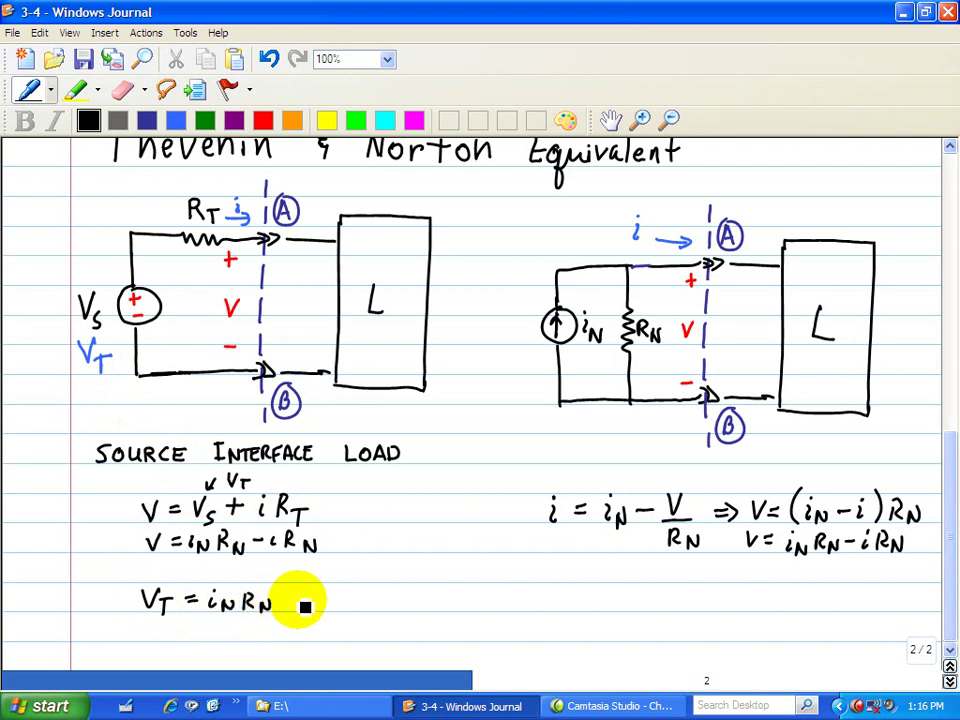
{"action": "mouse_move", "coordinate": [303, 592]}
{"action": "left_mouse_down"}
{"action": "mouse_move", "coordinate": [335, 595]}
{"action": "mouse_move", "coordinate": [356, 602]}
{"action": "mouse_move", "coordinate": [361, 619]}
{"action": "mouse_move", "coordinate": [356, 602]}
{"action": "mouse_move", "coordinate": [387, 597]}
{"action": "left_mouse_up"}
{"action": "left_click_drag", "start_coordinate": [372, 604], "coordinate": [392, 610]}
{"action": "mouse_move", "coordinate": [392, 590]}
{"action": "left_mouse_down"}
{"action": "mouse_move", "coordinate": [406, 610]}
{"action": "mouse_move", "coordinate": [423, 596]}
{"action": "left_mouse_up"}
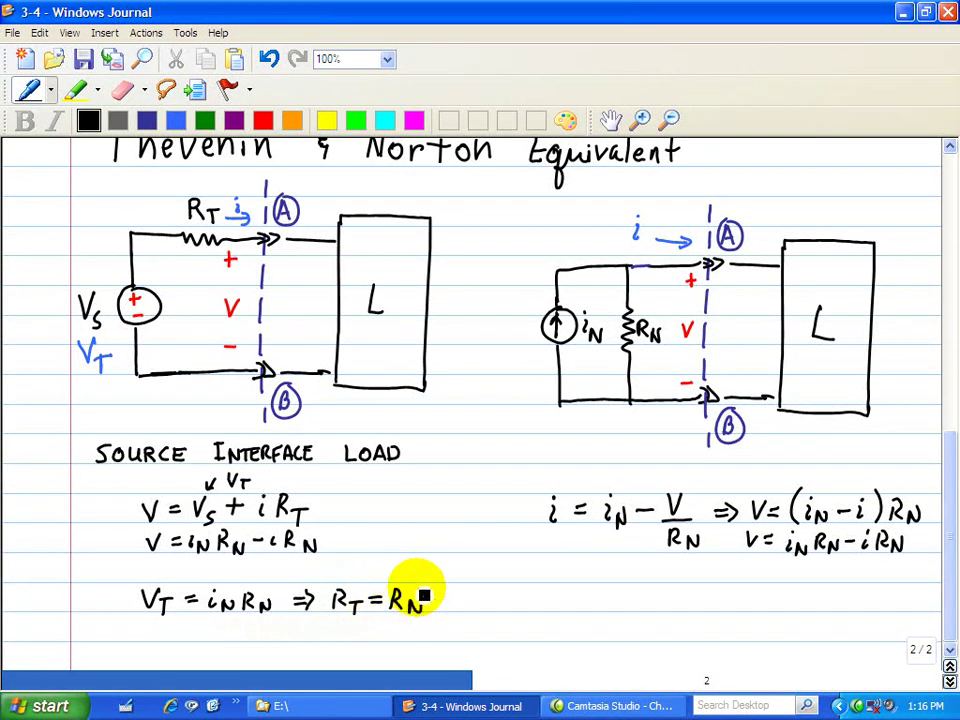
- Erase the ⇒ between the two results and switch to red pen ink
{"action": "left_click", "coordinate": [122, 89]}
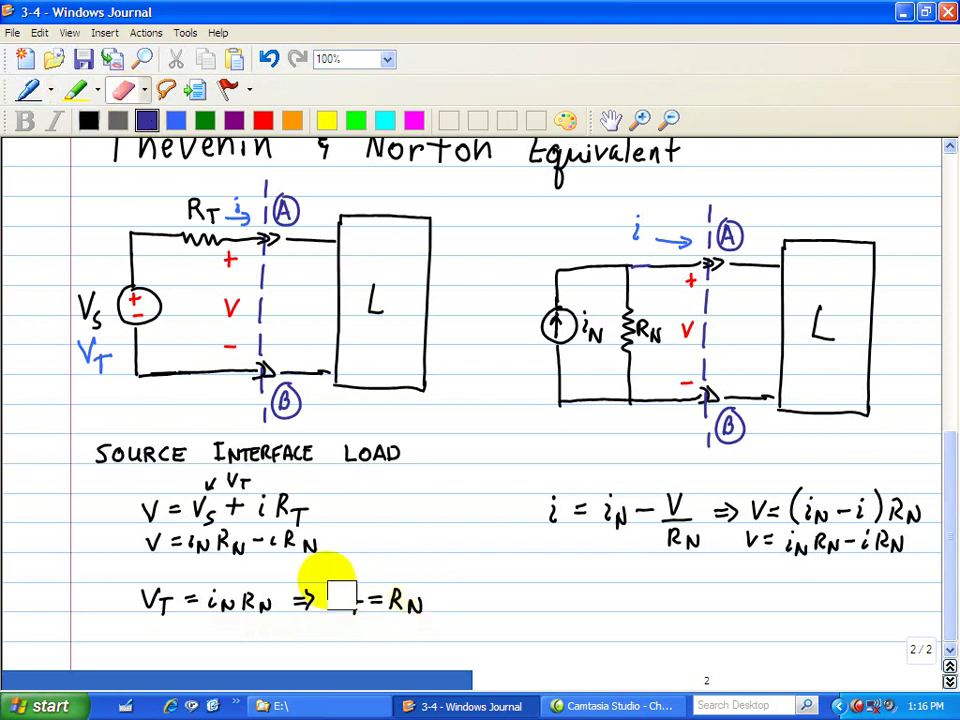
{"action": "left_click_drag", "start_coordinate": [332, 583], "coordinate": [311, 604]}
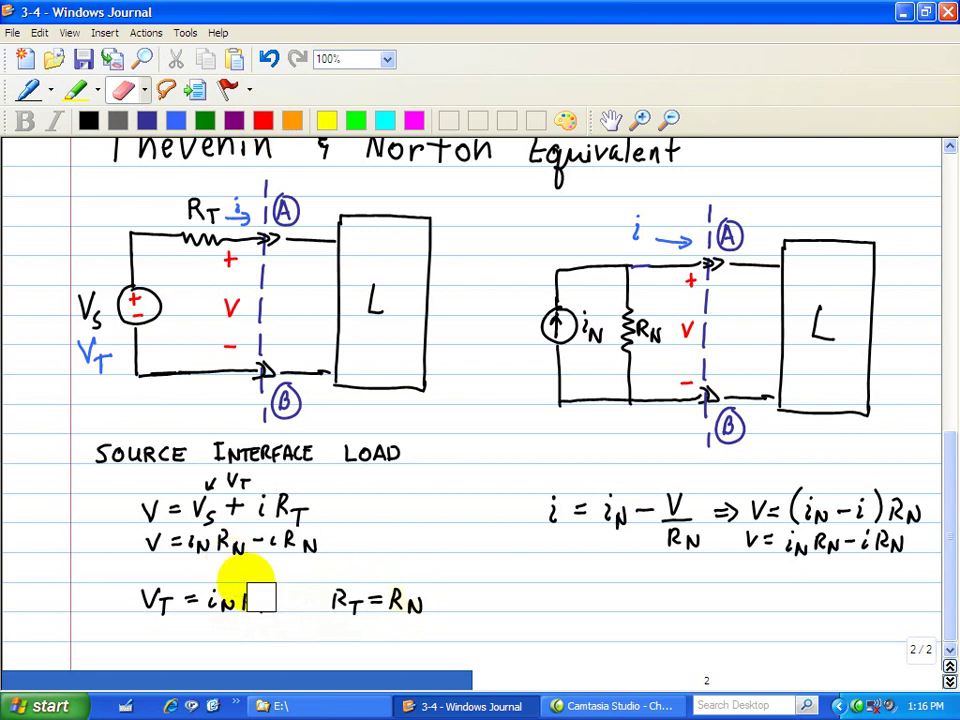
{"action": "left_click", "coordinate": [28, 89]}
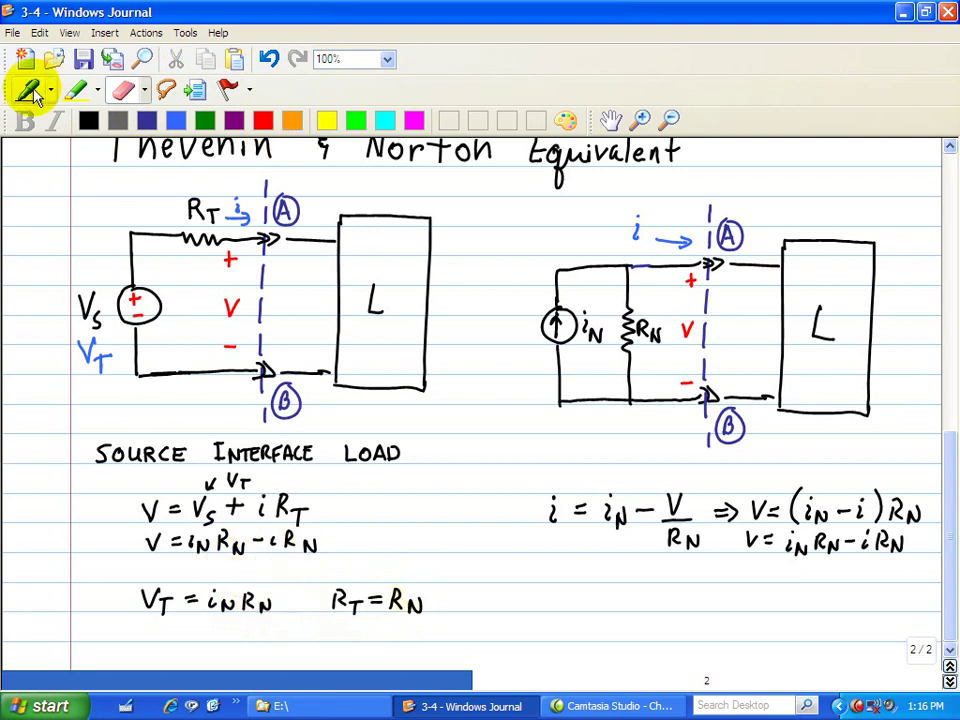
{"action": "left_click", "coordinate": [263, 120]}
- Box VT = iN RN in red and label the circuits RT = RN, iN = VT/RN, VT = iN RN
{"action": "mouse_move", "coordinate": [292, 571]}
{"action": "left_mouse_down"}
{"action": "mouse_move", "coordinate": [133, 569]}
{"action": "mouse_move", "coordinate": [128, 619]}
{"action": "mouse_move", "coordinate": [279, 629]}
{"action": "mouse_move", "coordinate": [292, 575]}
{"action": "mouse_move", "coordinate": [326, 584]}
{"action": "mouse_move", "coordinate": [350, 569]}
{"action": "mouse_move", "coordinate": [435, 564]}
{"action": "mouse_move", "coordinate": [428, 623]}
{"action": "mouse_move", "coordinate": [325, 621]}
{"action": "left_mouse_up"}
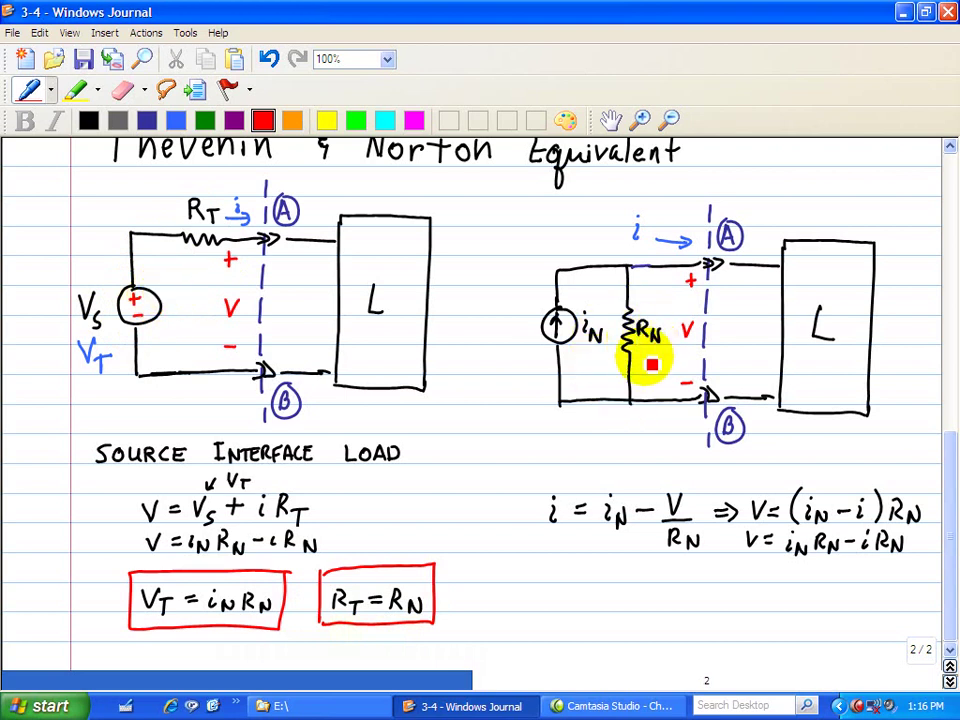
{"action": "mouse_move", "coordinate": [650, 365]}
{"action": "left_mouse_down"}
{"action": "mouse_move", "coordinate": [669, 386]}
{"action": "mouse_move", "coordinate": [676, 380]}
{"action": "left_mouse_up"}
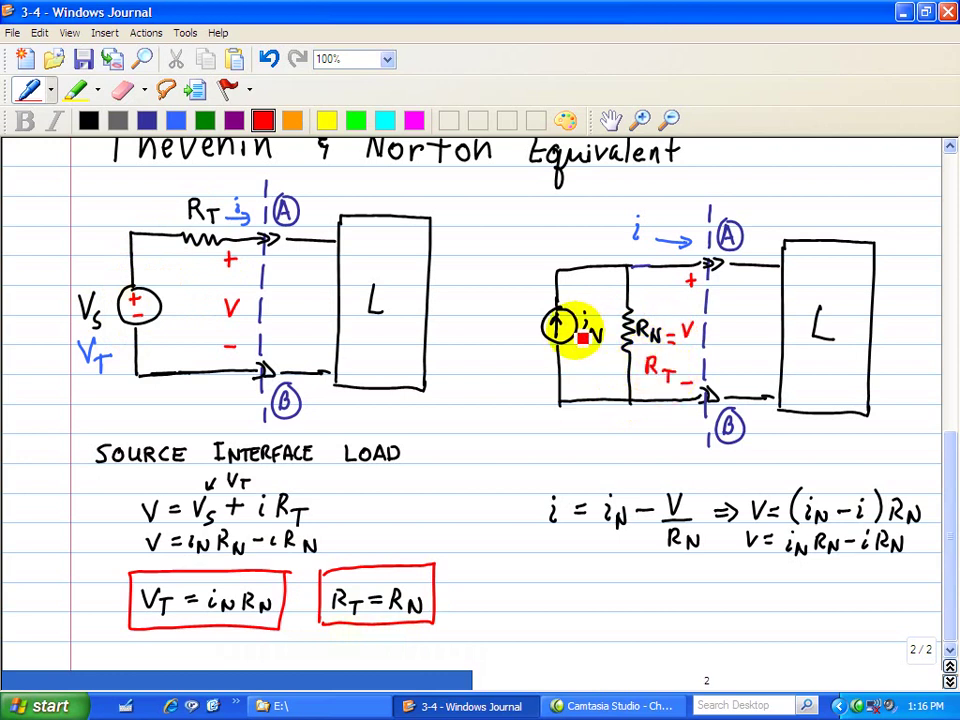
{"action": "mouse_move", "coordinate": [600, 333]}
{"action": "left_mouse_down"}
{"action": "mouse_move", "coordinate": [612, 339]}
{"action": "mouse_move", "coordinate": [598, 354]}
{"action": "mouse_move", "coordinate": [603, 368]}
{"action": "mouse_move", "coordinate": [605, 357]}
{"action": "mouse_move", "coordinate": [583, 371]}
{"action": "mouse_move", "coordinate": [579, 399]}
{"action": "mouse_move", "coordinate": [613, 382]}
{"action": "left_mouse_up"}
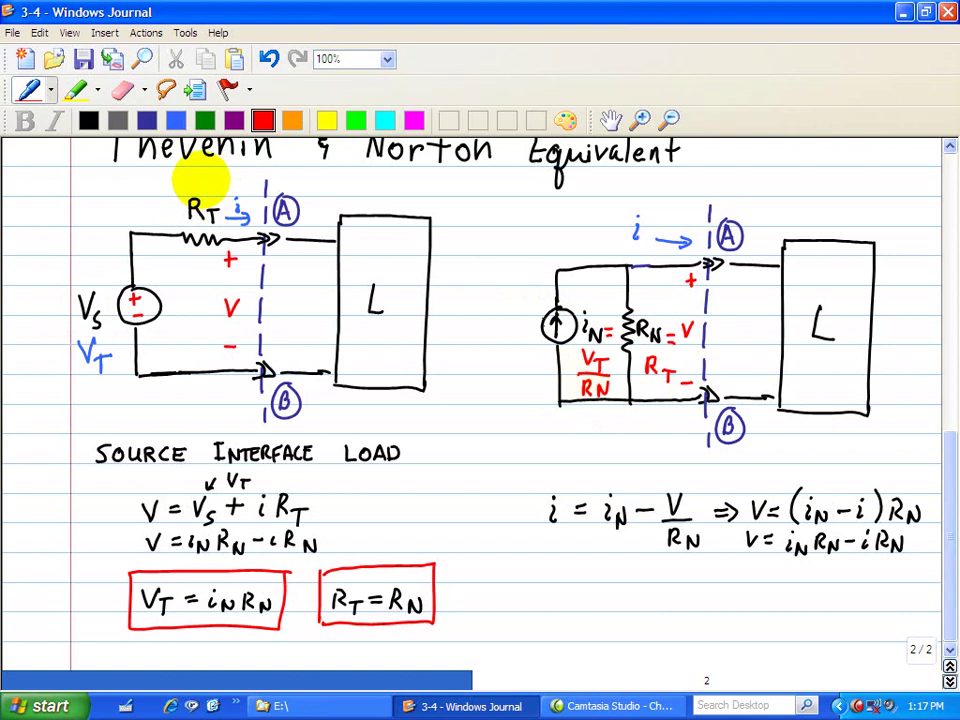
{"action": "left_click_drag", "start_coordinate": [202, 193], "coordinate": [234, 192]}
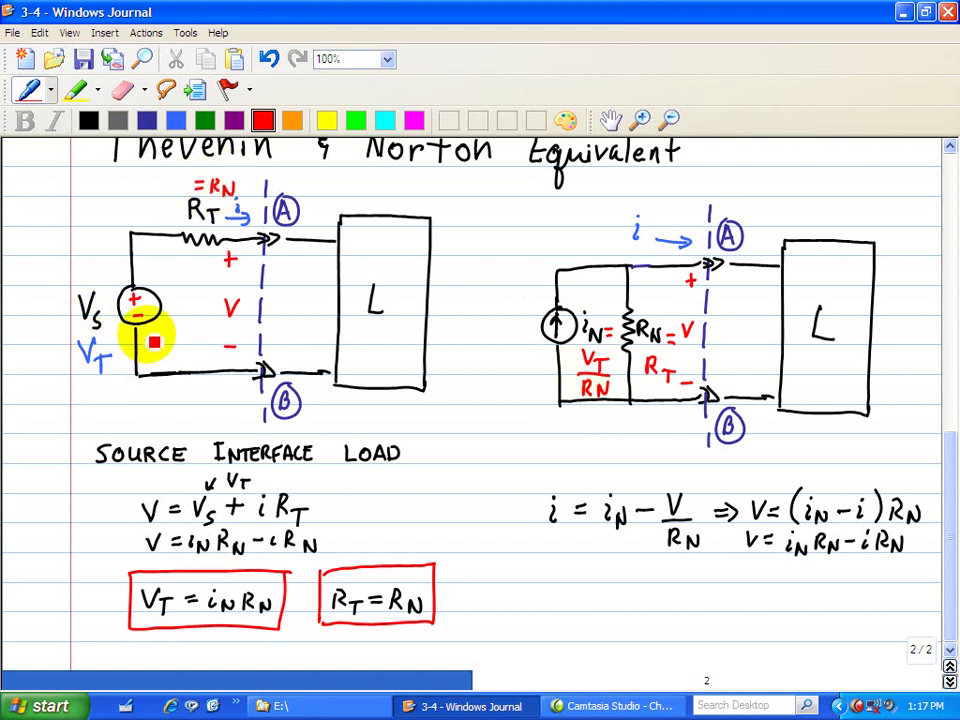
{"action": "mouse_move", "coordinate": [150, 345]}
{"action": "left_mouse_down"}
{"action": "mouse_move", "coordinate": [201, 339]}
{"action": "mouse_move", "coordinate": [200, 350]}
{"action": "mouse_move", "coordinate": [195, 324]}
{"action": "mouse_move", "coordinate": [206, 347]}
{"action": "mouse_move", "coordinate": [178, 345]}
{"action": "mouse_move", "coordinate": [213, 346]}
{"action": "left_mouse_up"}
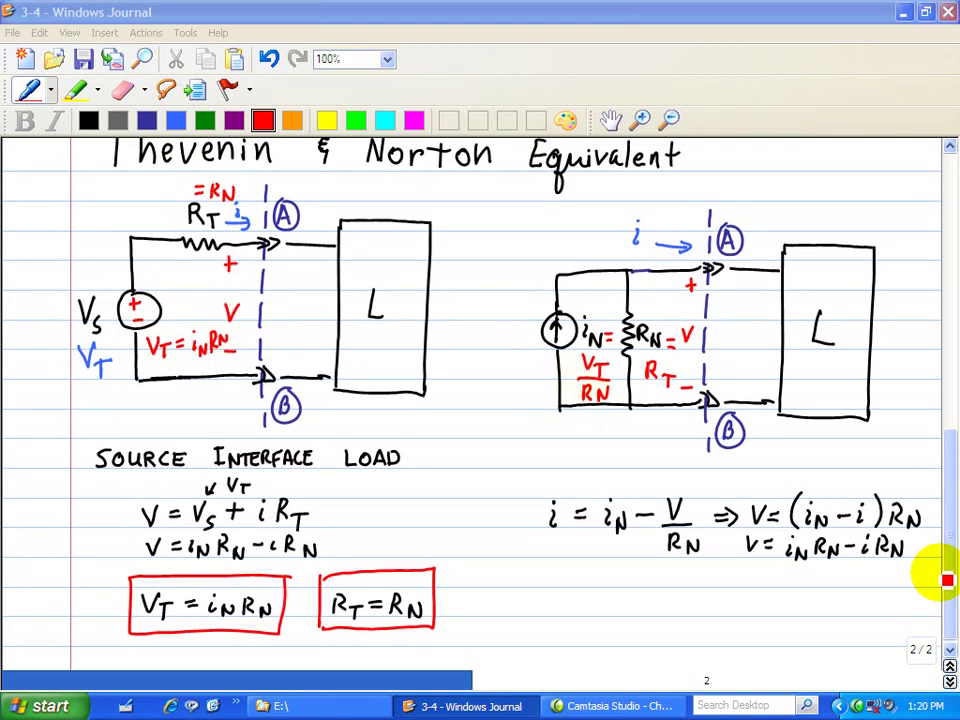